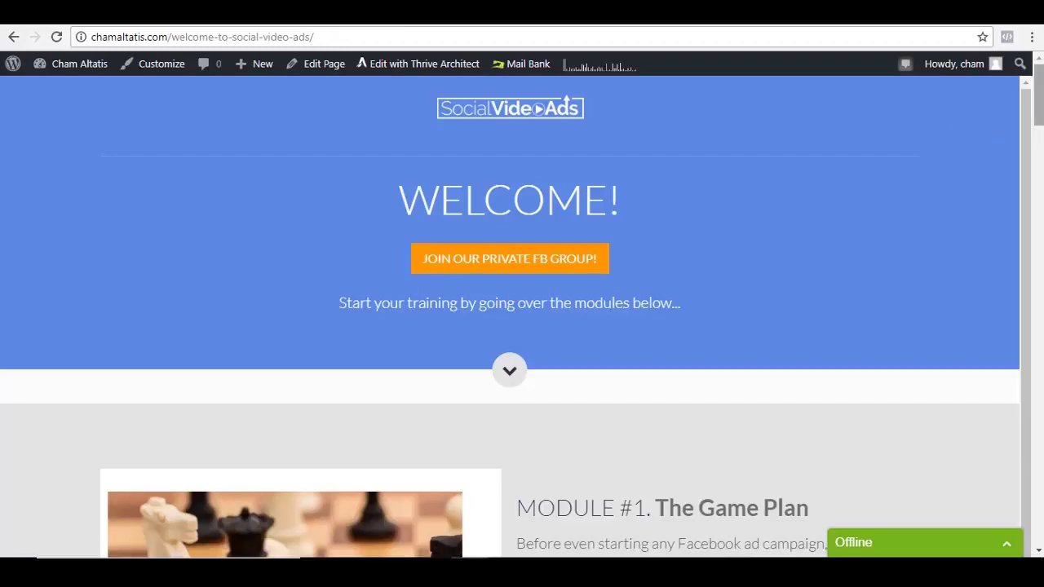
Step: Look through Modules #1 to #4 on the Social Video Ads welcome page
{"action": "left_click_drag", "start_coordinate": [1041, 109], "coordinate": [1025, 129]}
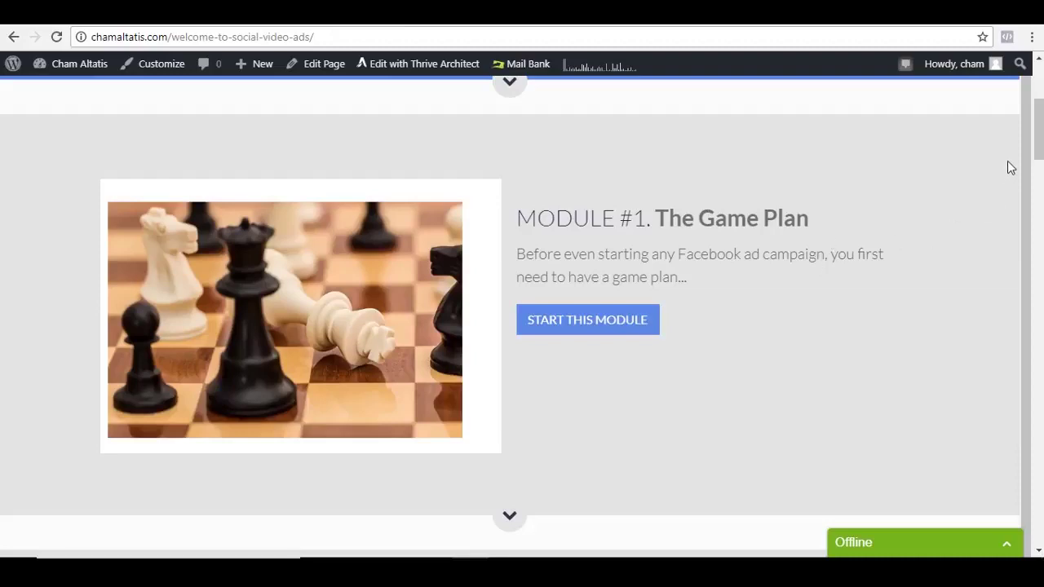
{"action": "left_click_drag", "start_coordinate": [1038, 150], "coordinate": [1038, 208]}
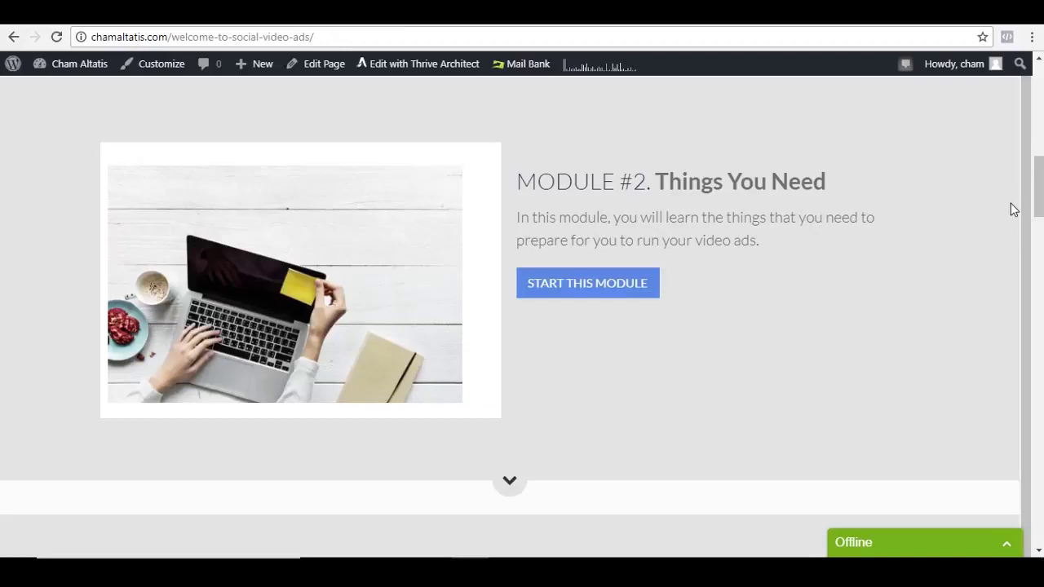
{"action": "left_click_drag", "start_coordinate": [1038, 198], "coordinate": [1039, 249]}
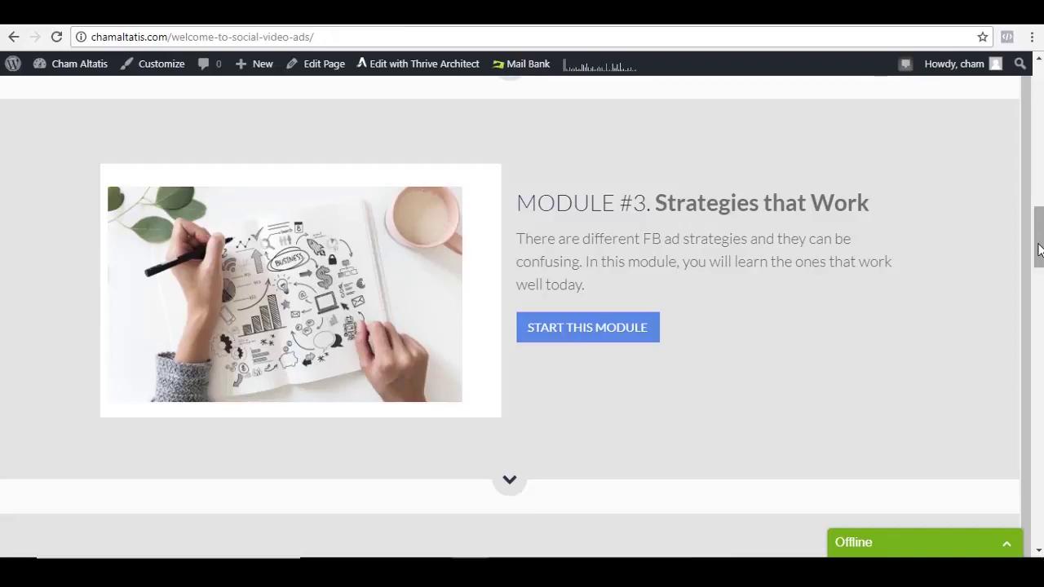
{"action": "left_click_drag", "start_coordinate": [1038, 249], "coordinate": [1038, 286]}
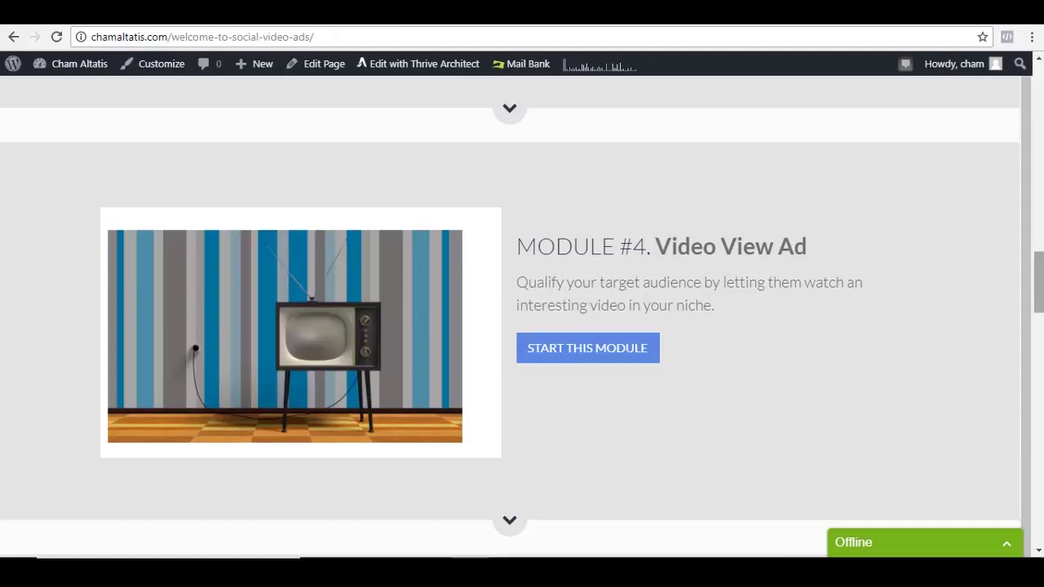
{"action": "scroll", "coordinate": [746, 346], "scroll_direction": "down", "scroll_amount": 1}
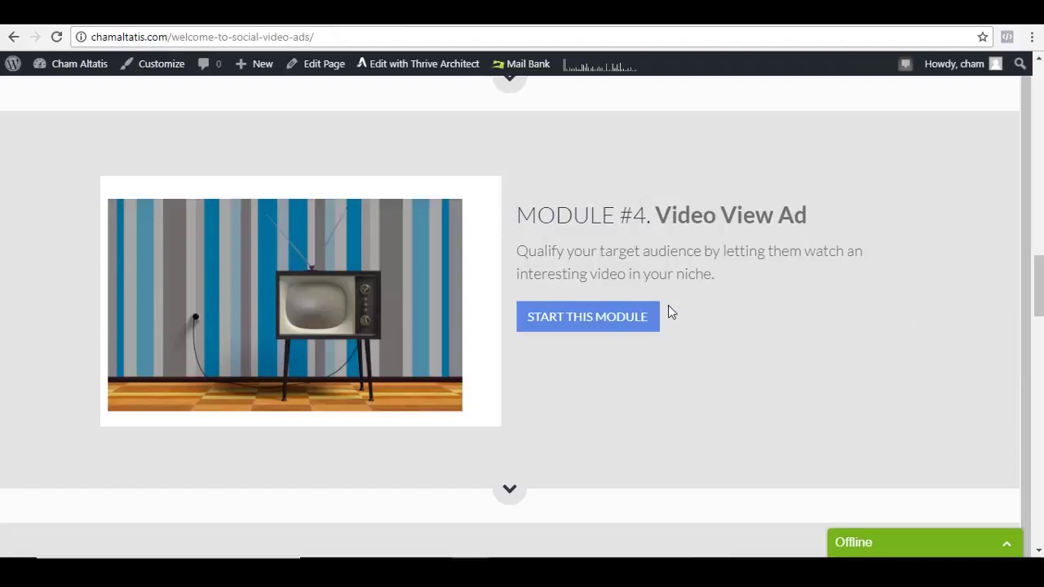
Step: Open Module #4 Video View Ad separately, view its videos through Video 5, and close the page
{"action": "right_click", "coordinate": [603, 323]}
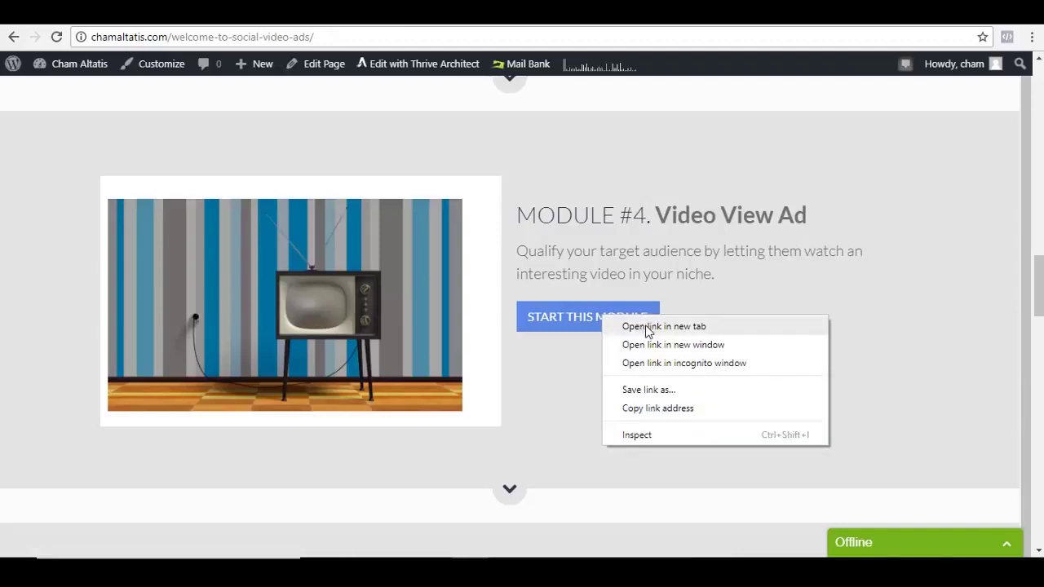
{"action": "left_click", "coordinate": [662, 326]}
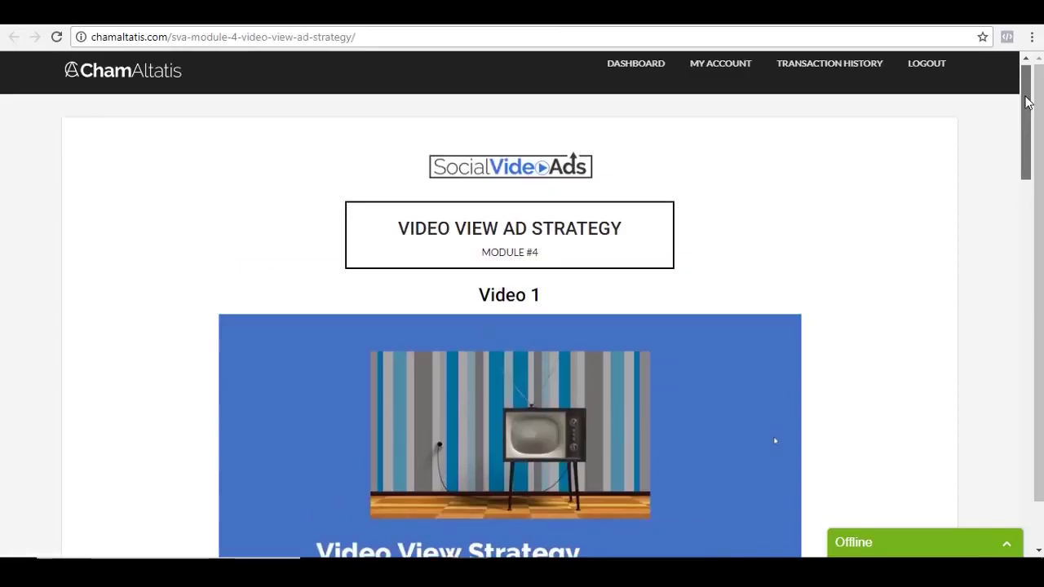
{"action": "left_click_drag", "start_coordinate": [1025, 115], "coordinate": [1002, 468]}
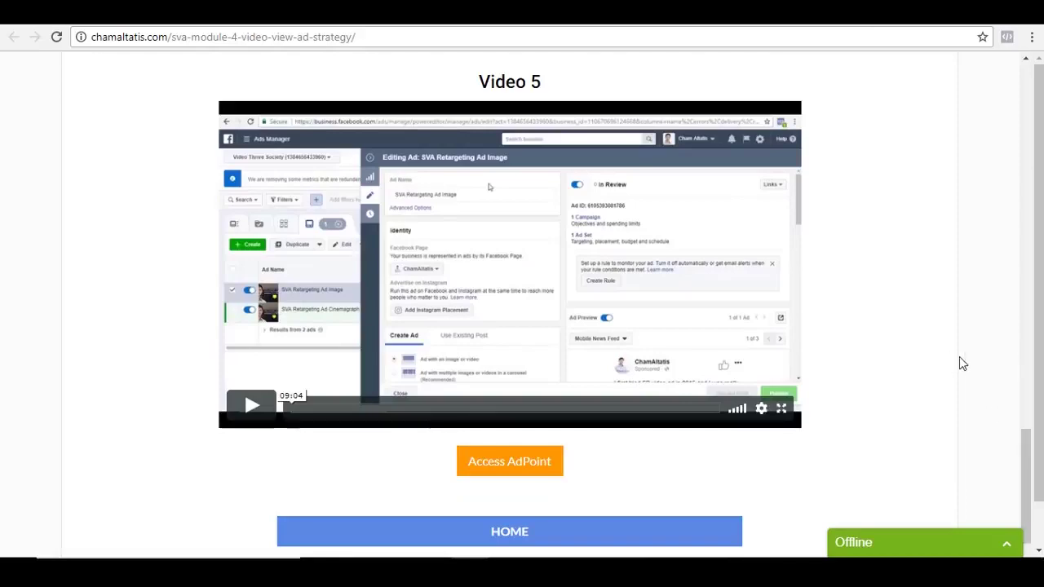
{"action": "left_click_drag", "start_coordinate": [1025, 440], "coordinate": [998, 98]}
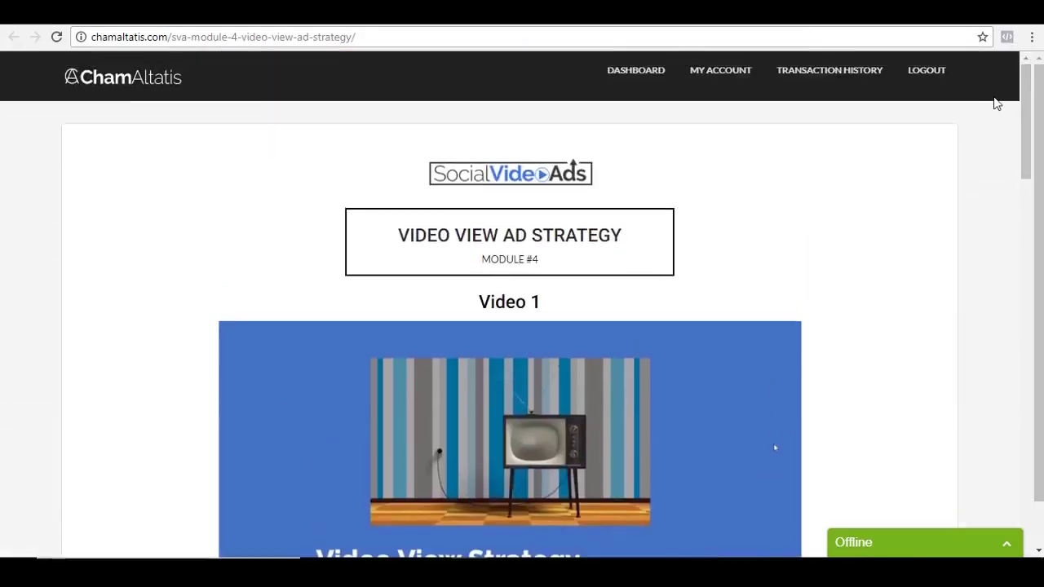
{"action": "key", "text": "ctrl+w"}
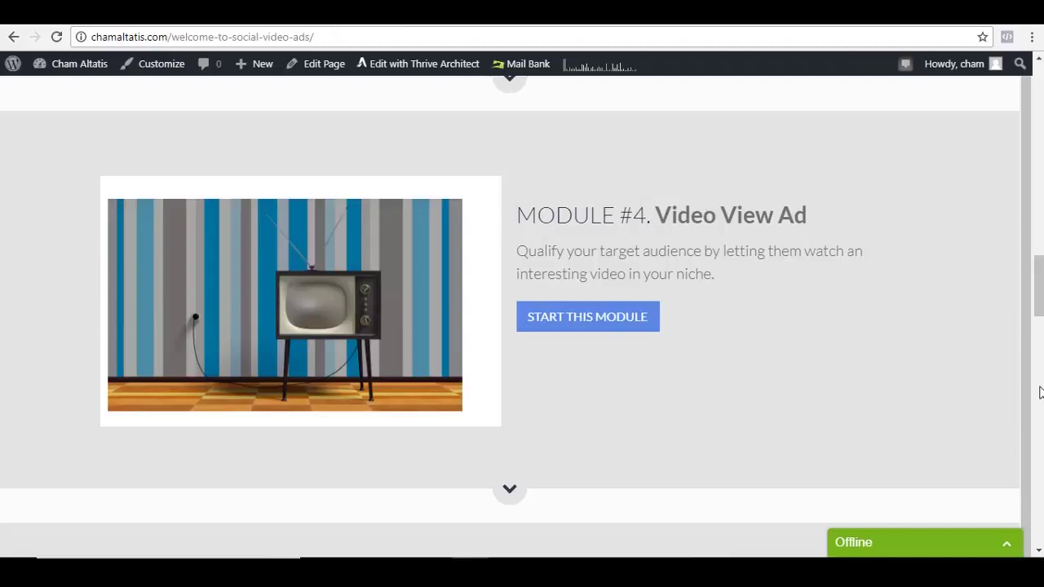
Step: Look through Modules #5 and #6 and both bonus modules, and return to the start of the welcome page
{"action": "left_click_drag", "start_coordinate": [1040, 302], "coordinate": [1040, 359]}
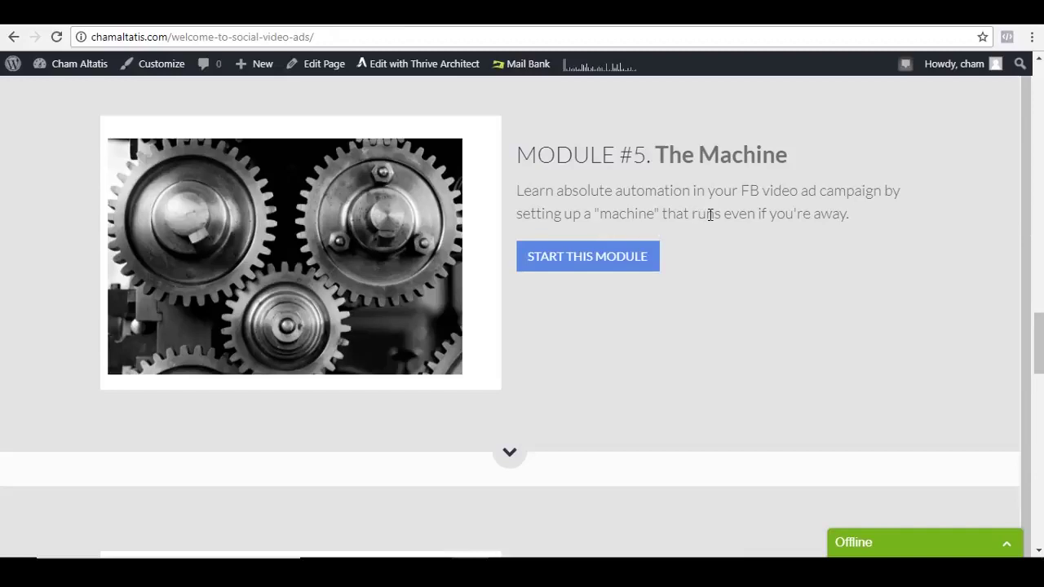
{"action": "left_click_drag", "start_coordinate": [1038, 333], "coordinate": [1041, 377]}
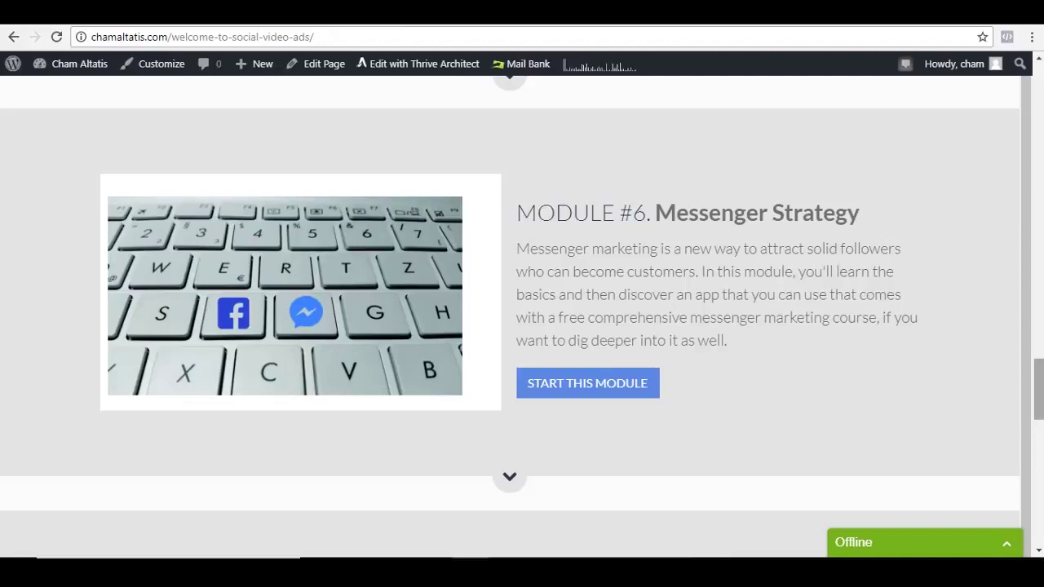
{"action": "left_click_drag", "start_coordinate": [1038, 390], "coordinate": [1038, 441]}
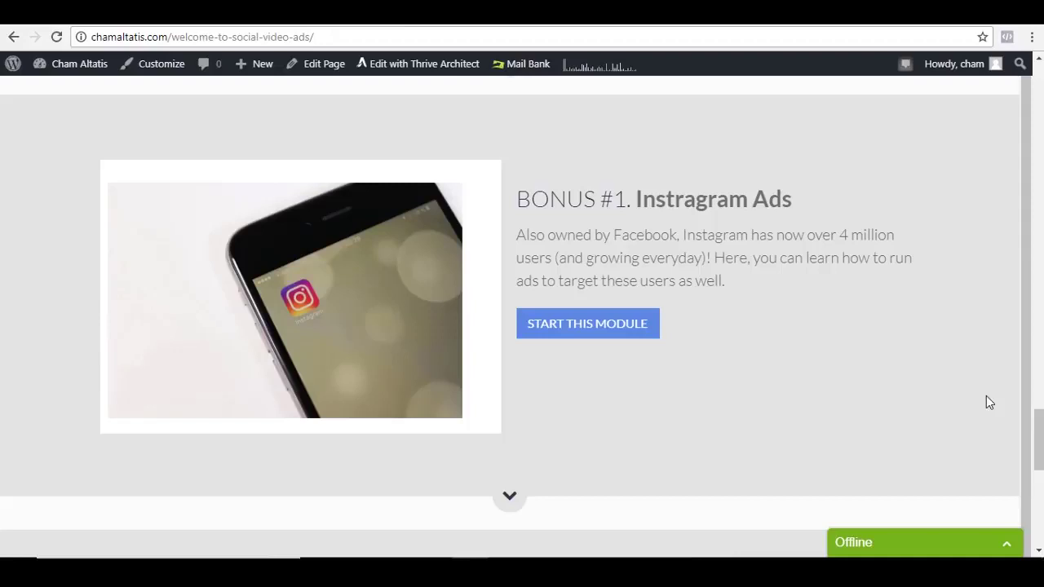
{"action": "left_click_drag", "start_coordinate": [1039, 420], "coordinate": [1039, 466]}
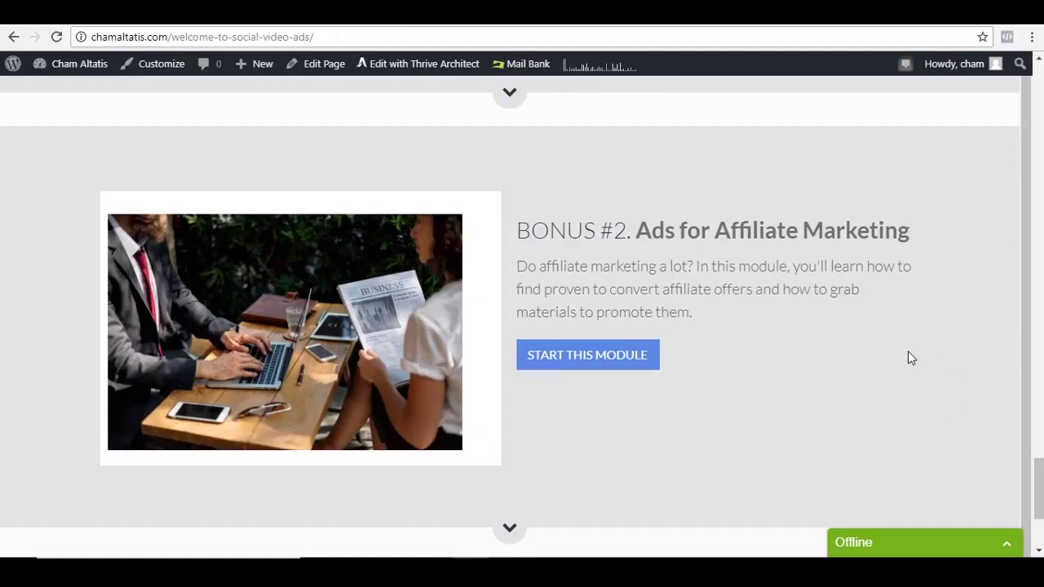
{"action": "left_click_drag", "start_coordinate": [1038, 488], "coordinate": [1037, 107]}
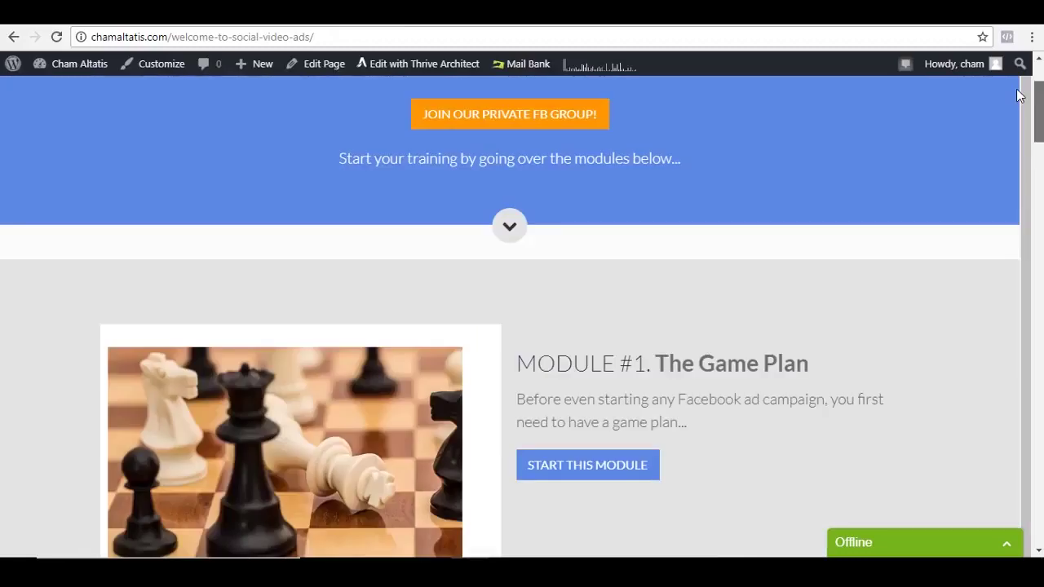
{"action": "scroll", "coordinate": [1017, 95], "scroll_direction": "up", "scroll_amount": 3}
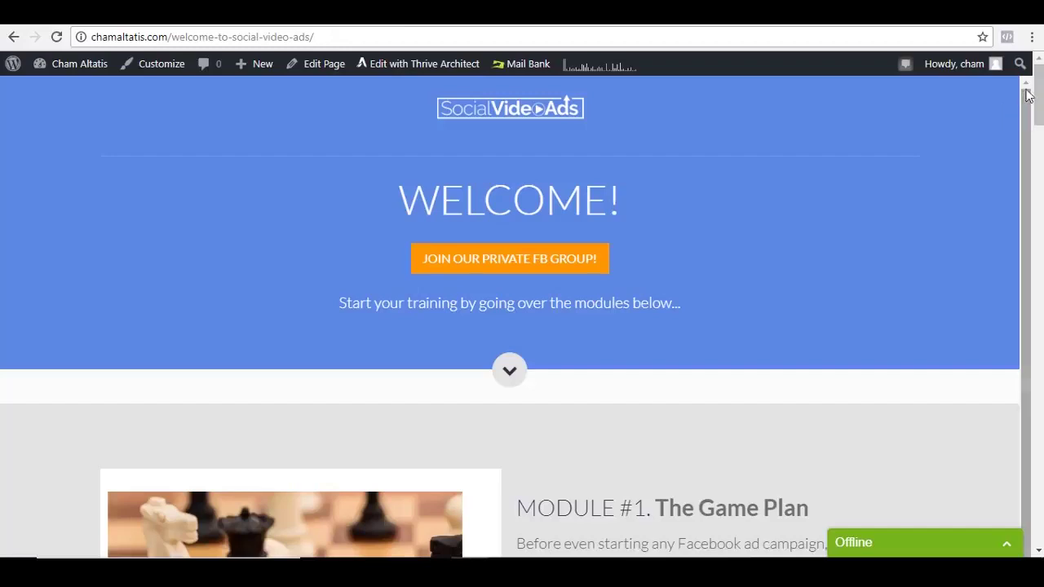
Step: Look over the AdPoint audience dashboard and revisit the Module #4 page that gives access to it
{"action": "left_click", "coordinate": [689, 28]}
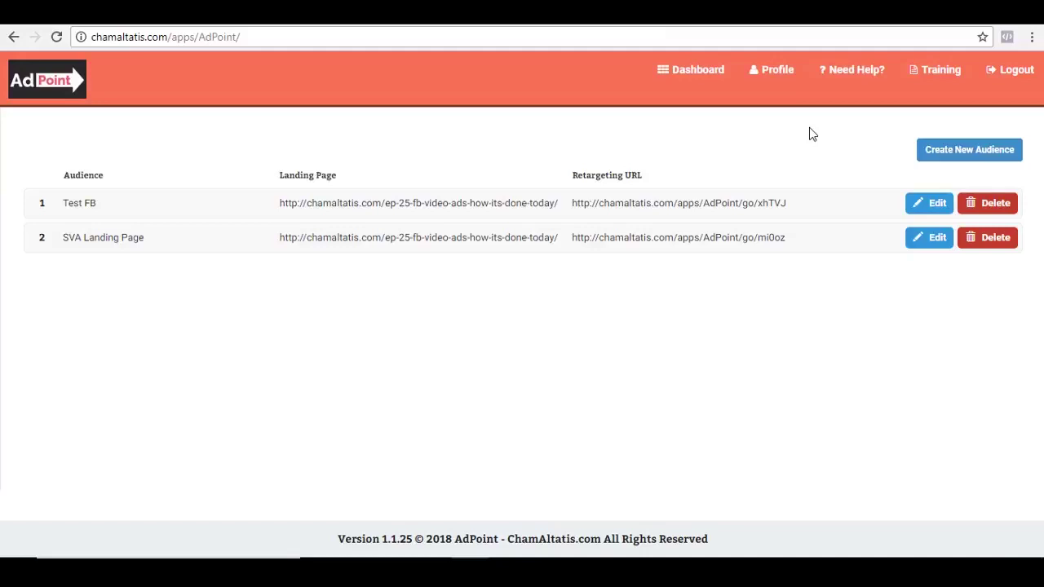
{"action": "left_click", "coordinate": [389, 23]}
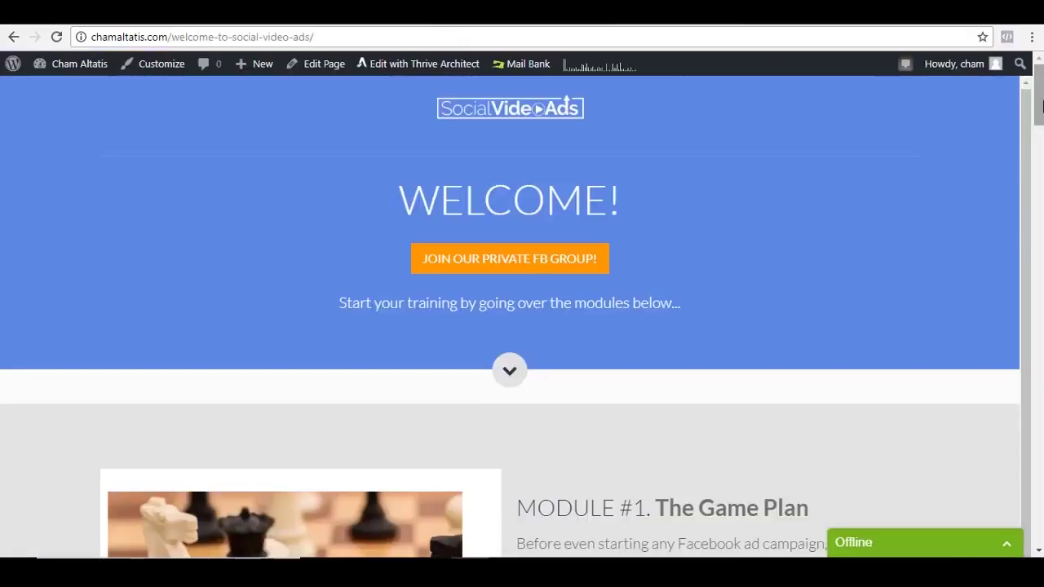
{"action": "left_click_drag", "start_coordinate": [1041, 104], "coordinate": [1033, 299]}
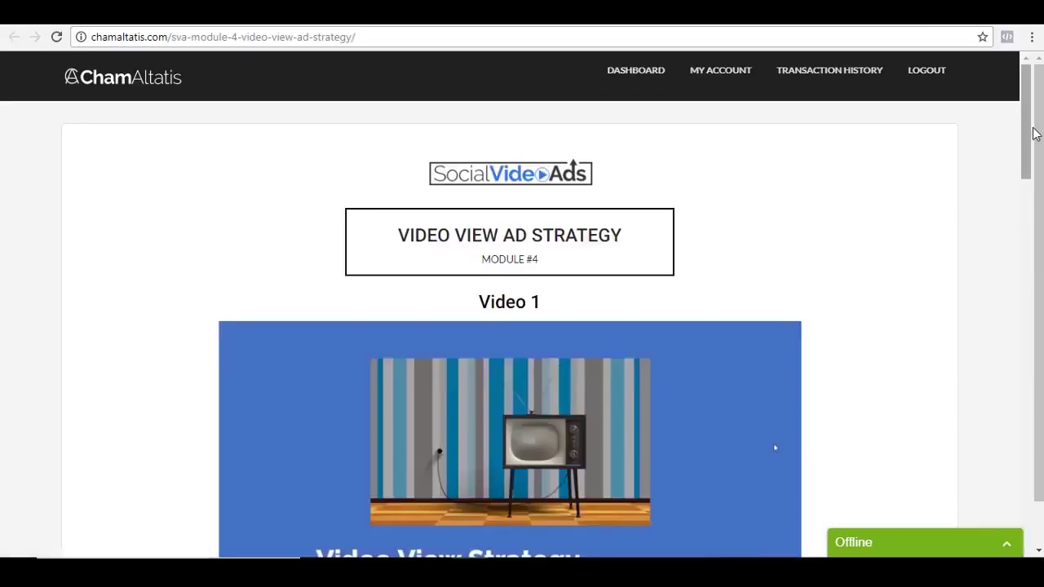
{"action": "left_click_drag", "start_coordinate": [1034, 133], "coordinate": [1029, 435]}
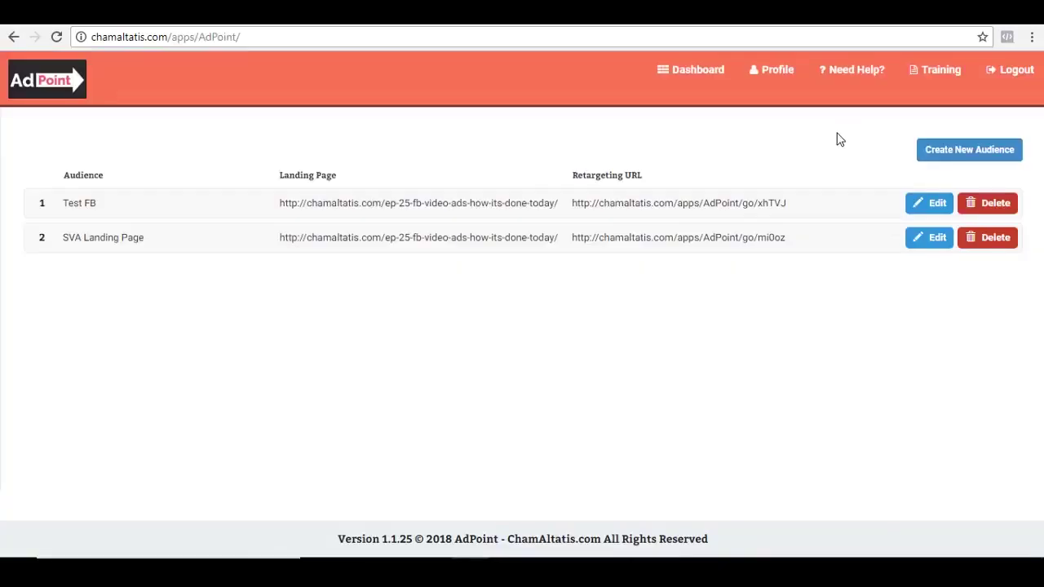
Step: Start a new AdPoint audience named "Vidtasia Sales Page Visitors"
{"action": "left_click", "coordinate": [977, 157]}
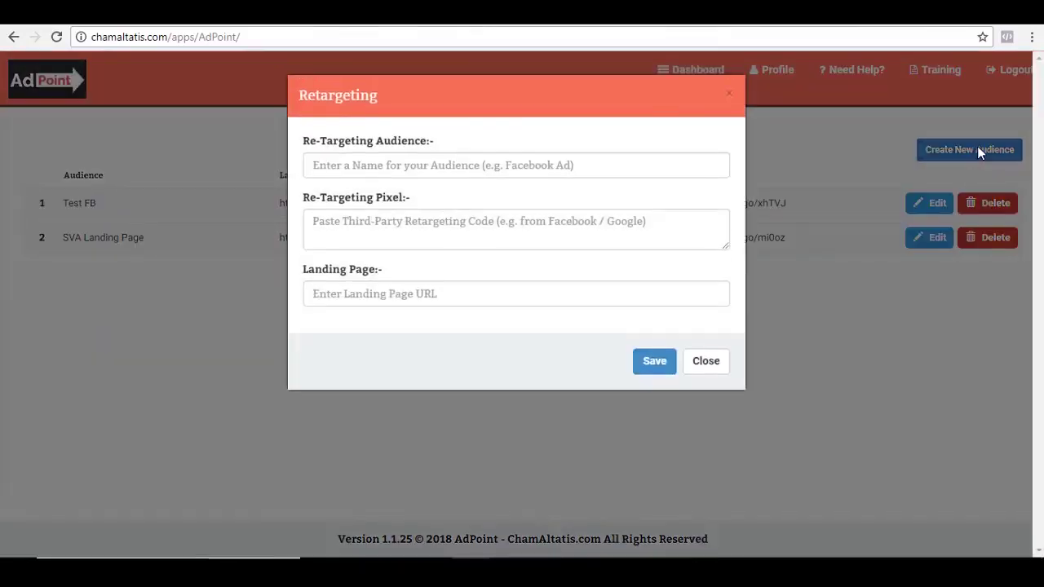
{"action": "left_click", "coordinate": [554, 163]}
{"action": "type", "text": "Vi"}
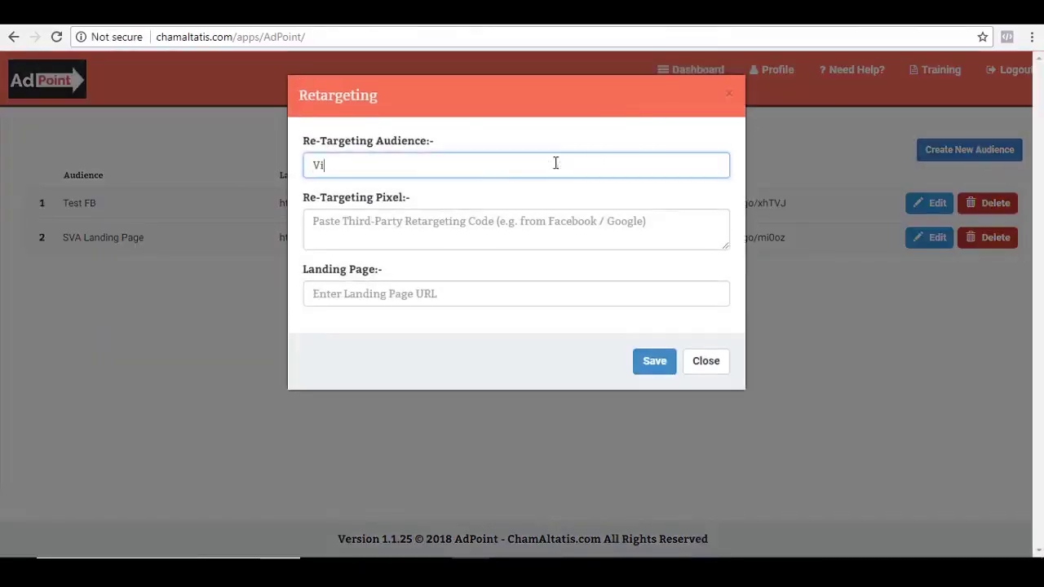
{"action": "type", "text": "dtasia Sales Page "}
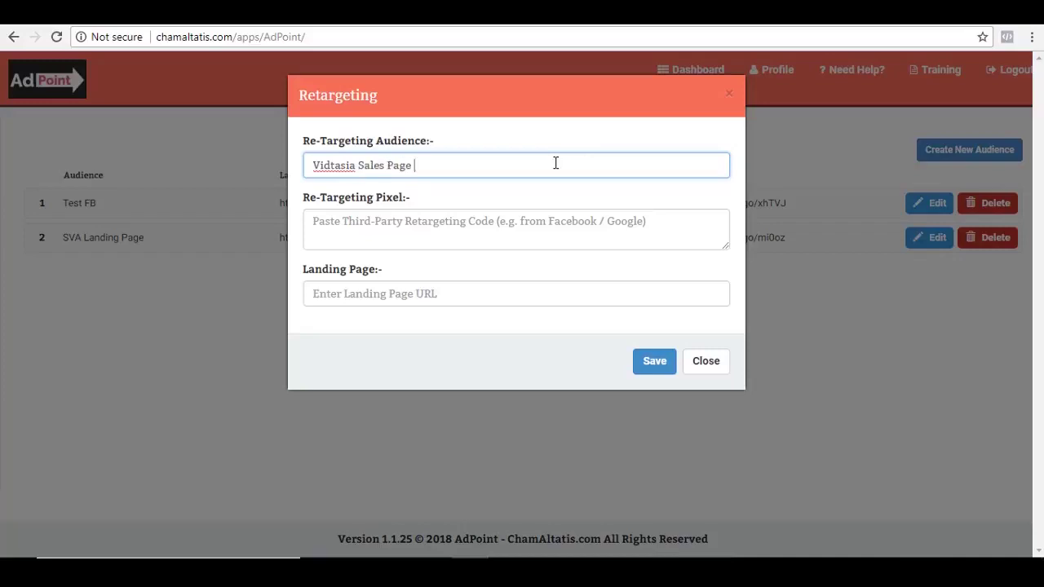
{"action": "type", "text": "Visitors"}
Step: Copy the Facebook pixel base code from Events Manager into the audience's enlarged Re-Targeting Pixel field
{"action": "left_click", "coordinate": [533, 226]}
{"action": "left_click_drag", "start_coordinate": [722, 248], "coordinate": [716, 357]}
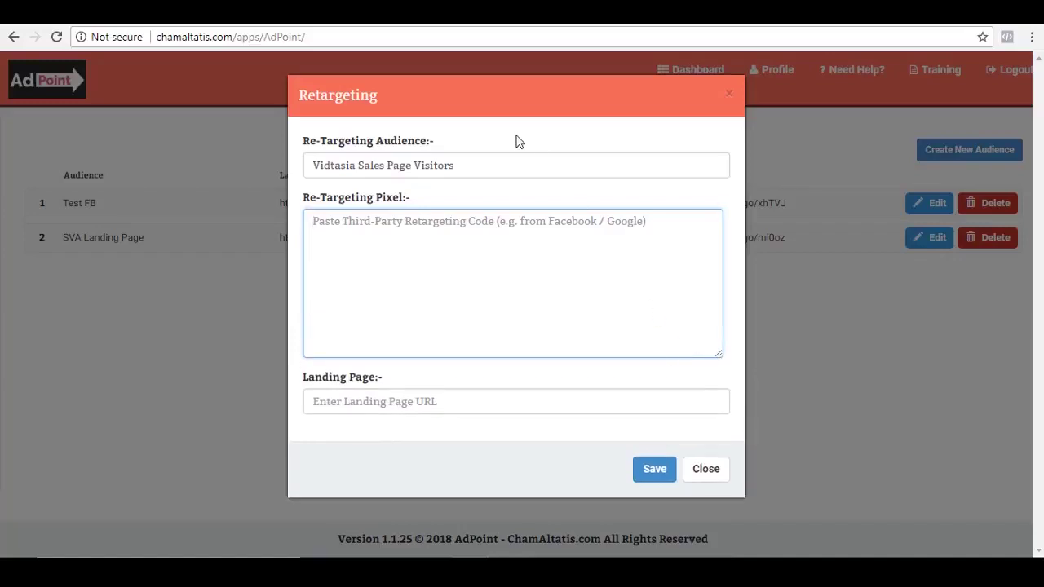
{"action": "left_click", "coordinate": [236, 15]}
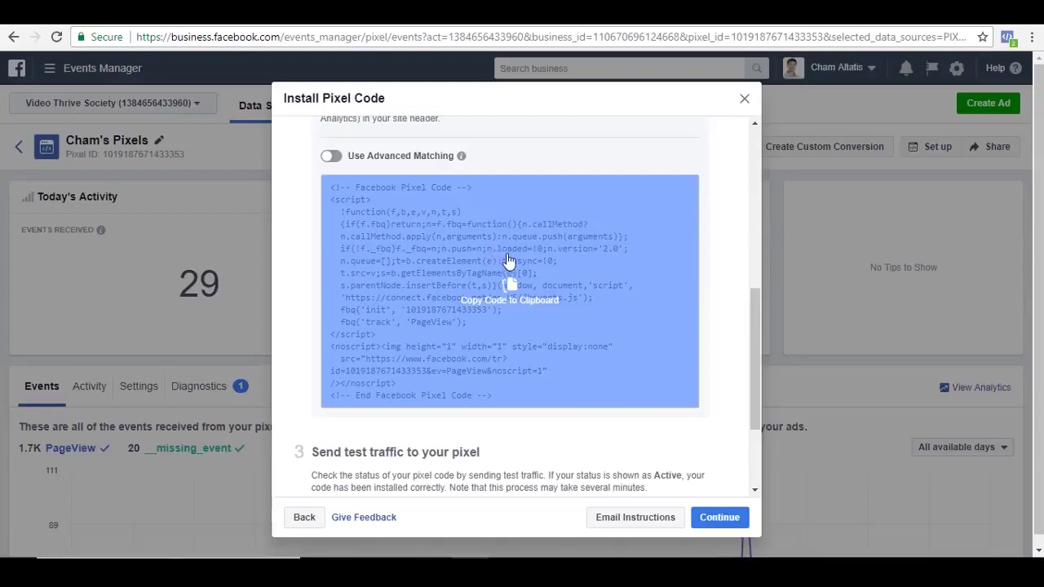
{"action": "left_click", "coordinate": [508, 259]}
{"action": "key", "text": "ctrl+Tab"}
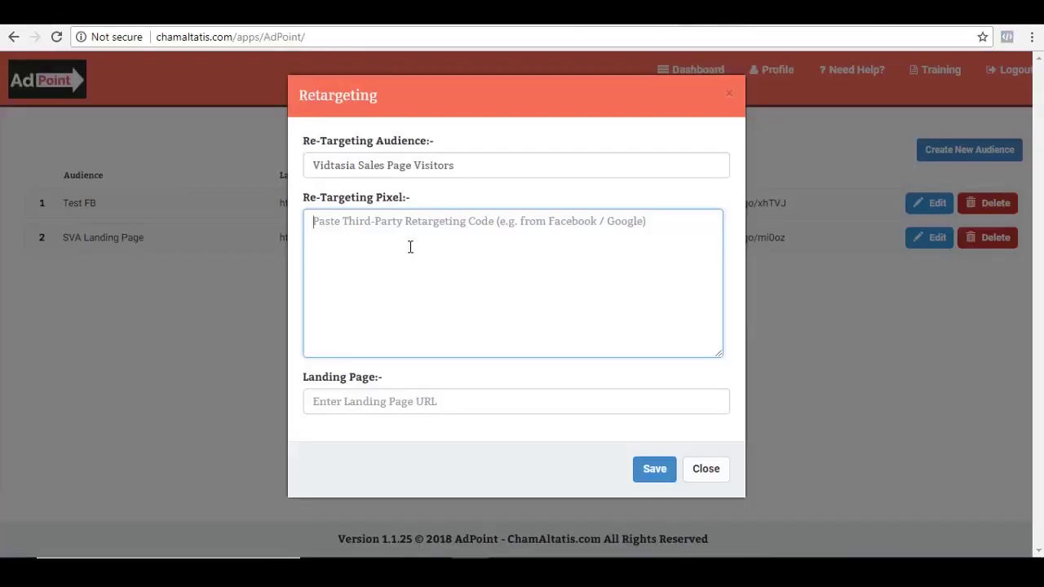
{"action": "key", "text": "ctrl+v"}
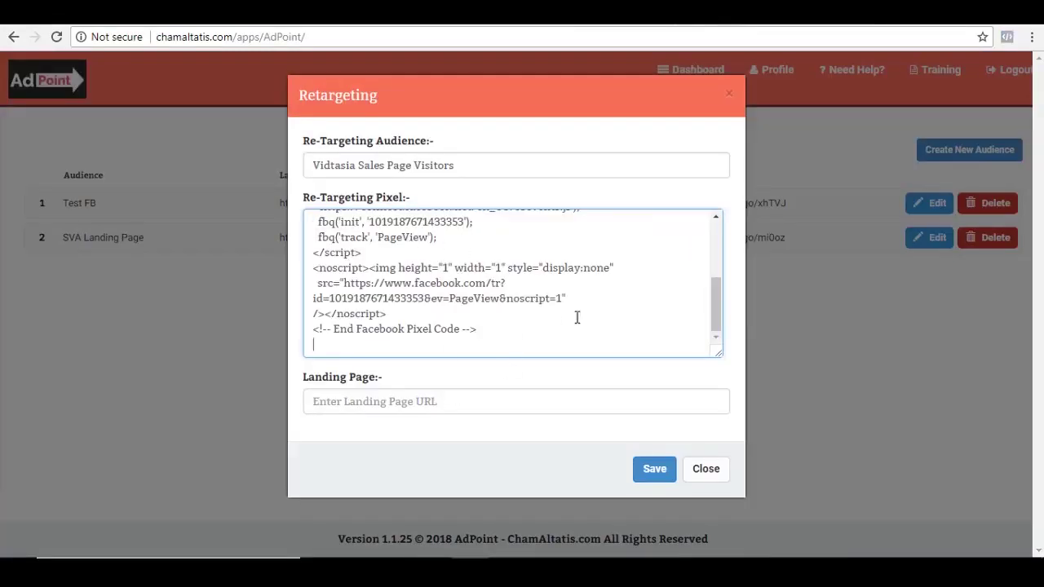
{"action": "left_click", "coordinate": [409, 405]}
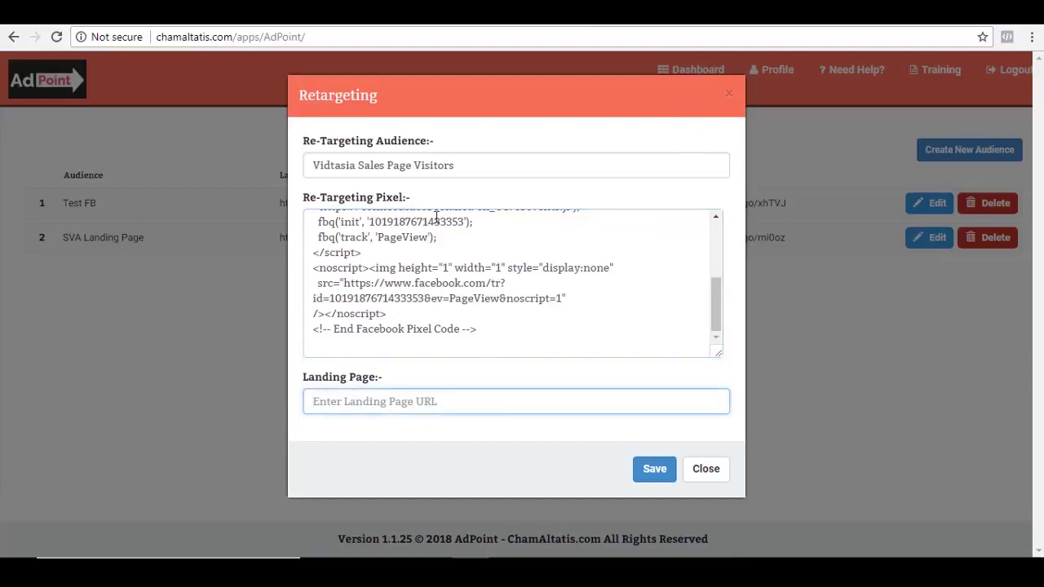
{"action": "key", "text": "ctrl+Tab"}
{"action": "left_click", "coordinate": [276, 40]}
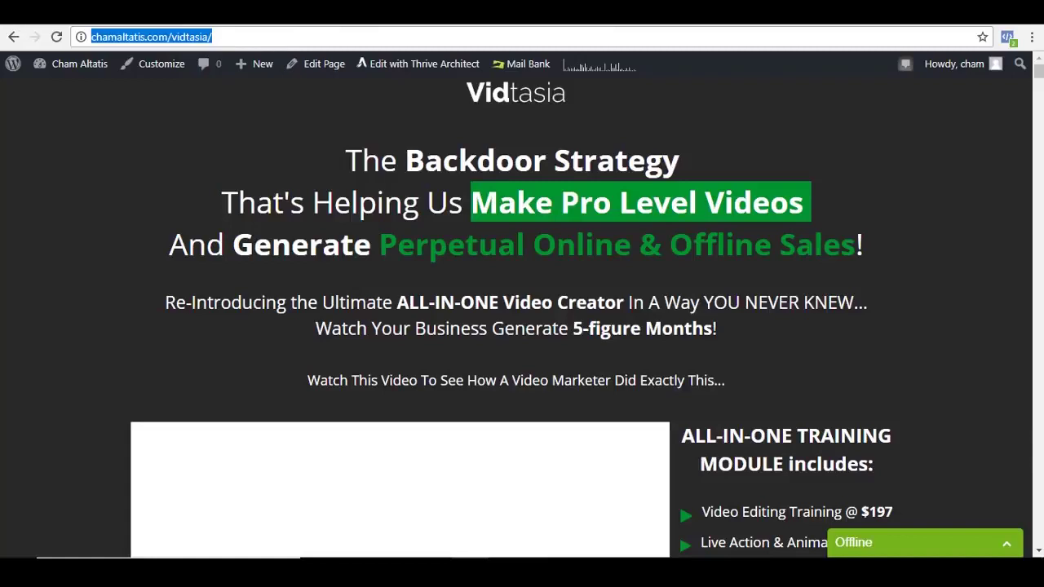
{"action": "key", "text": "ctrl+shift+Tab"}
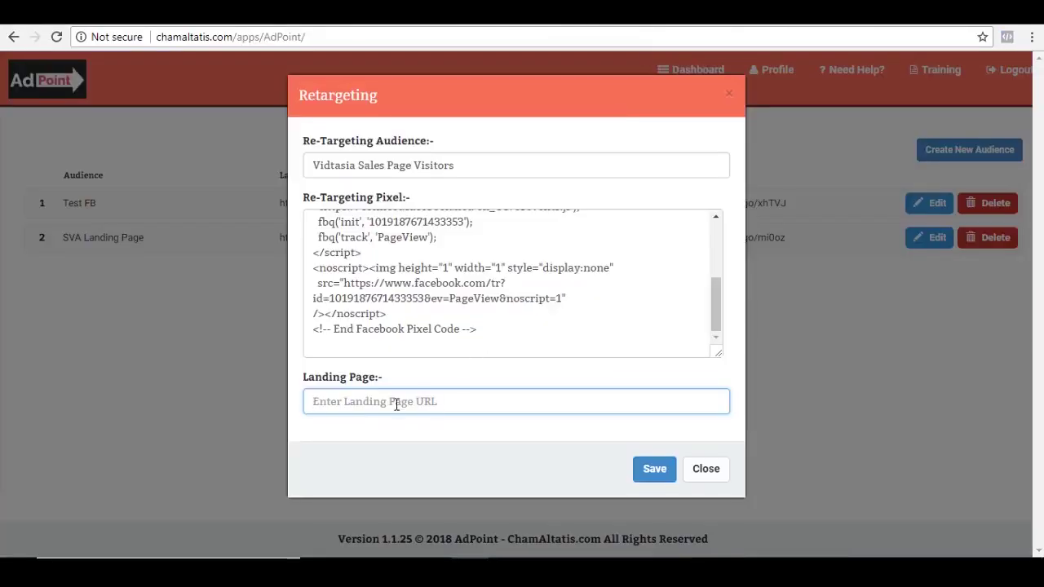
{"action": "key", "text": "ctrl+v"}
{"action": "left_click", "coordinate": [547, 437]}
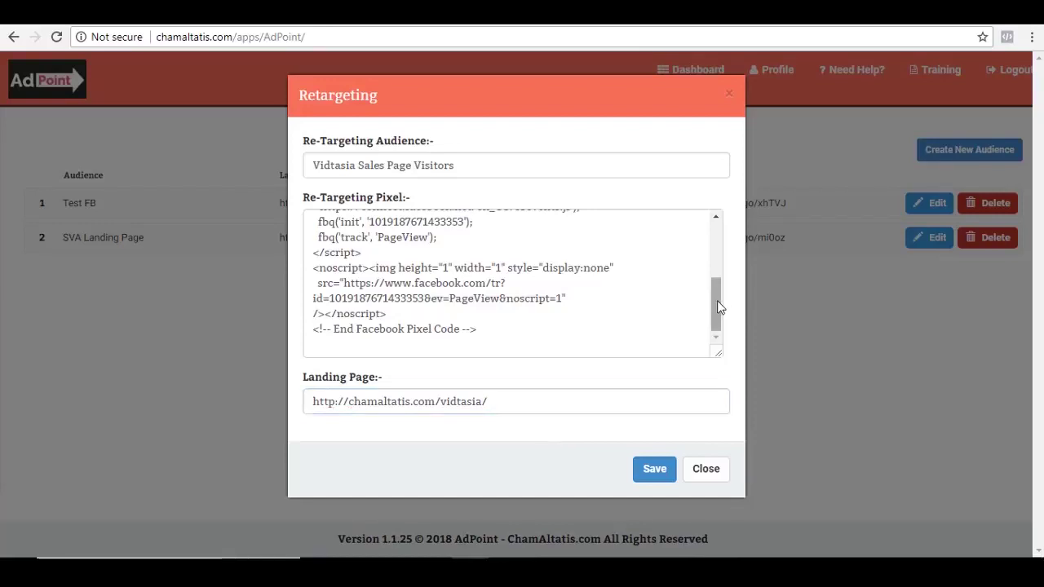
Step: Save the new Vidtasia audience after checking its pixel code, and highlight its retargeting URL in the audience list
{"action": "left_click_drag", "start_coordinate": [718, 306], "coordinate": [712, 224]}
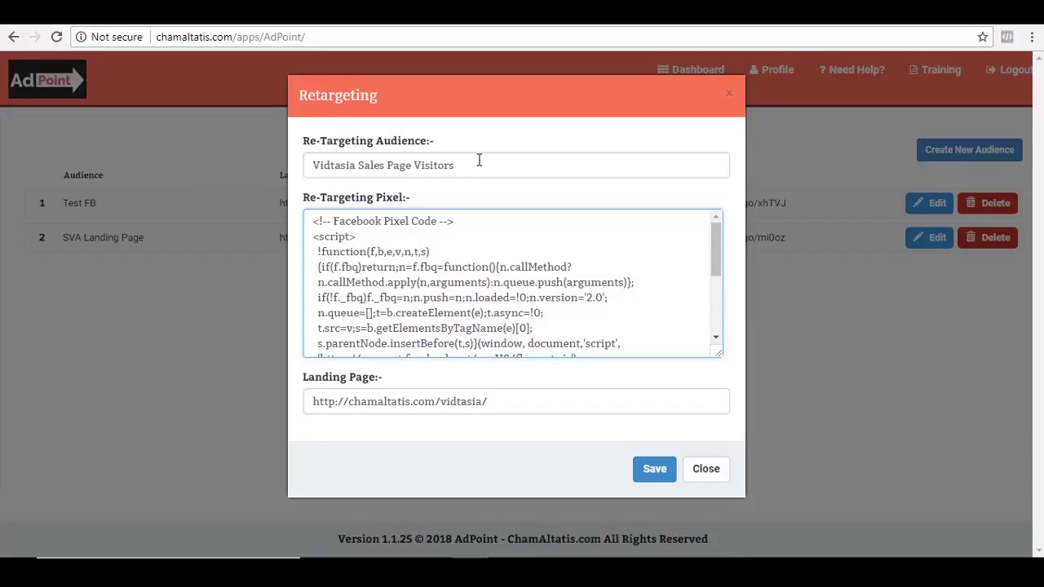
{"action": "left_click_drag", "start_coordinate": [715, 245], "coordinate": [731, 225]}
{"action": "scroll", "coordinate": [715, 263], "scroll_direction": "down", "scroll_amount": 2}
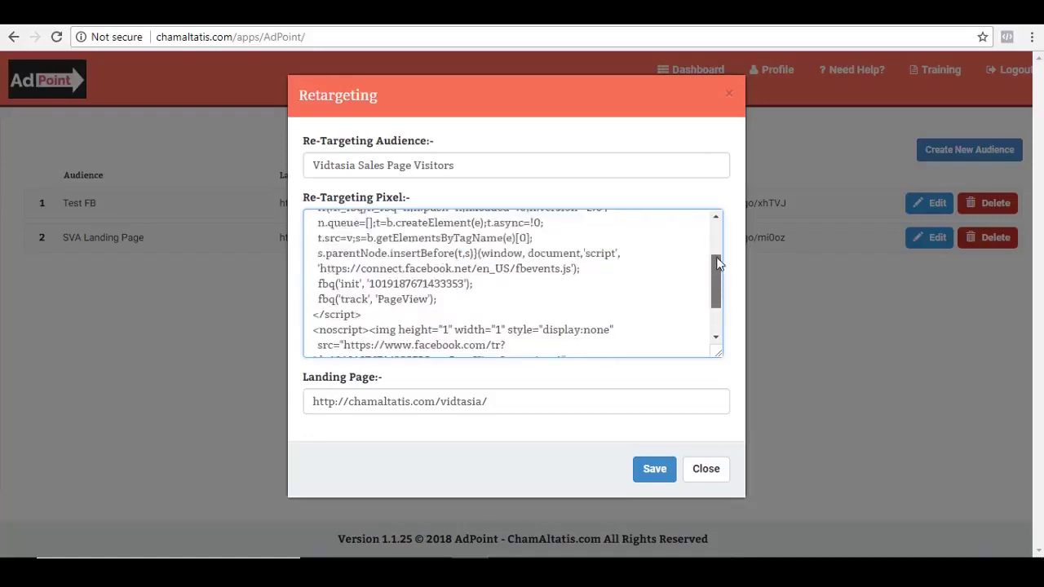
{"action": "scroll", "coordinate": [715, 268], "scroll_direction": "up", "scroll_amount": 2}
{"action": "left_click_drag", "start_coordinate": [715, 268], "coordinate": [720, 323]}
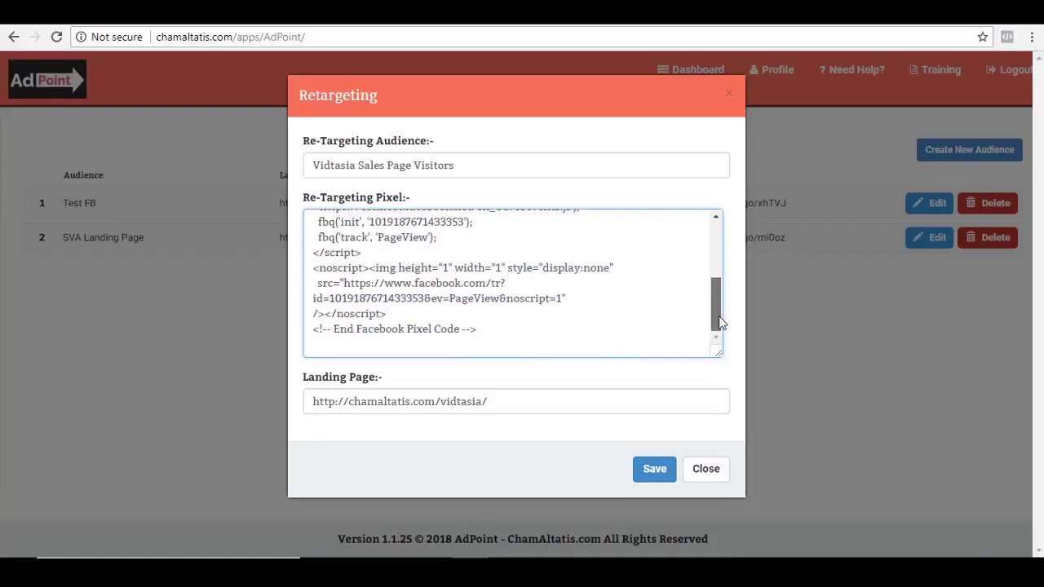
{"action": "left_click", "coordinate": [656, 470]}
{"action": "left_click_drag", "start_coordinate": [810, 277], "coordinate": [571, 272]}
{"action": "left_click", "coordinate": [633, 327]}
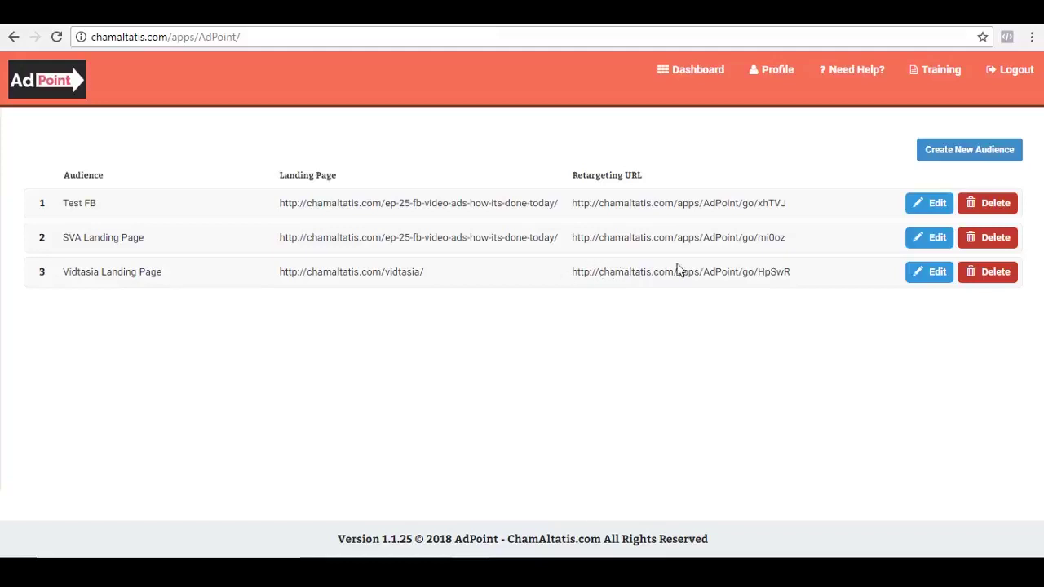
Step: View the saved settings of the Vidtasia Landing Page audience without changing them, and return to the course welcome page
{"action": "left_click", "coordinate": [925, 275]}
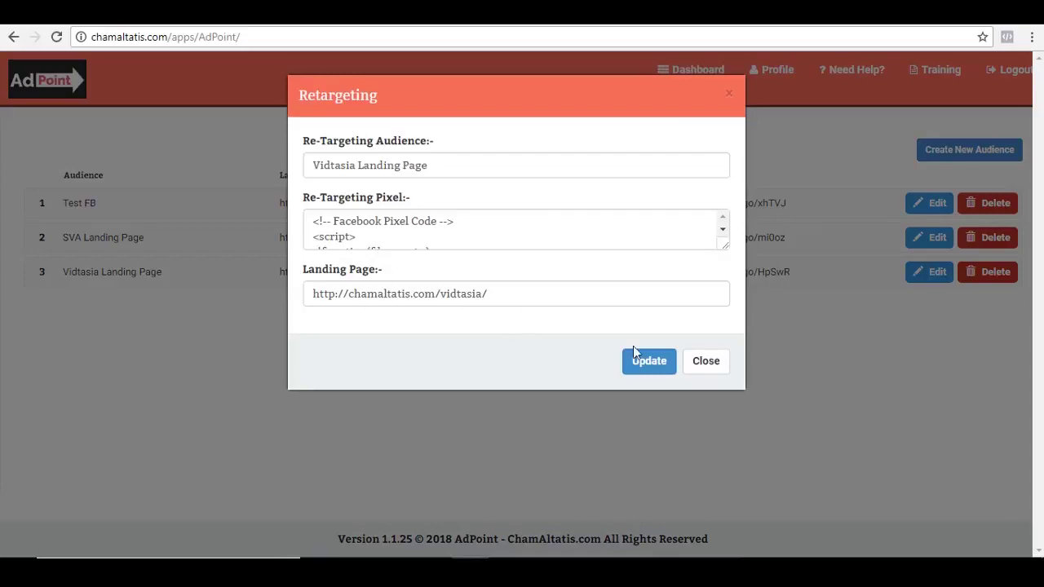
{"action": "left_click", "coordinate": [705, 361]}
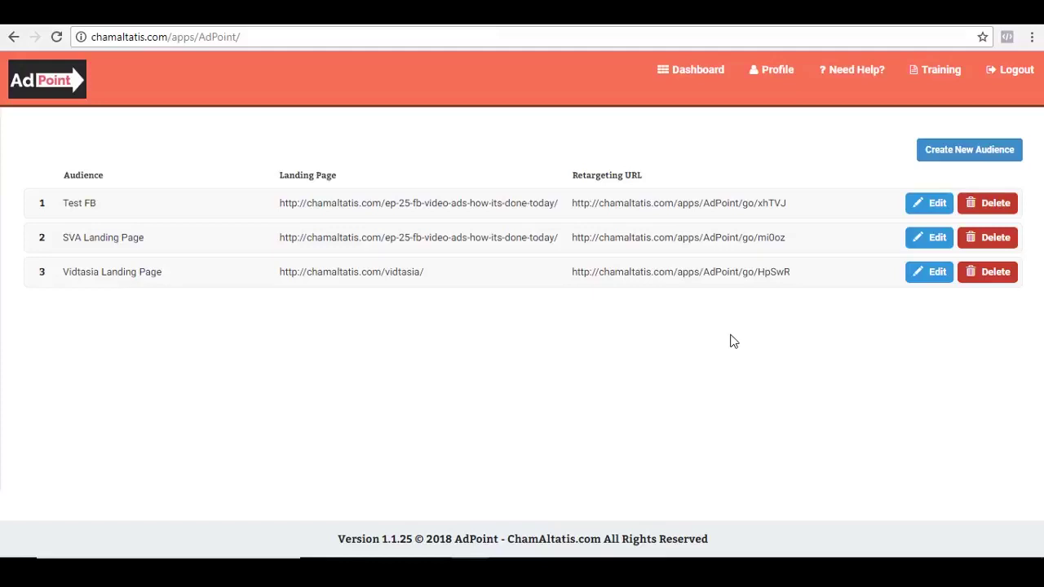
{"action": "key", "text": "ctrl+Tab"}
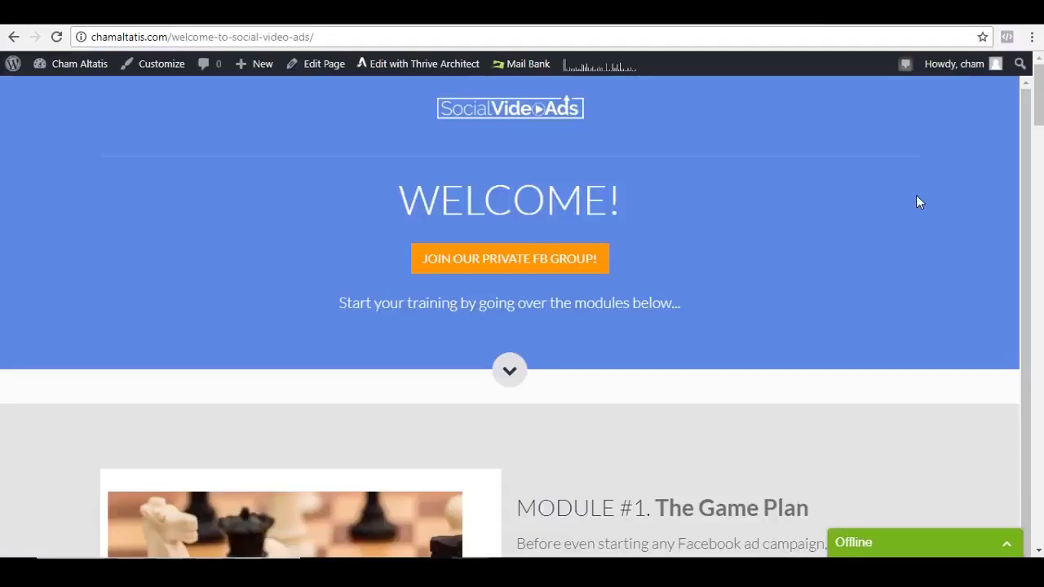